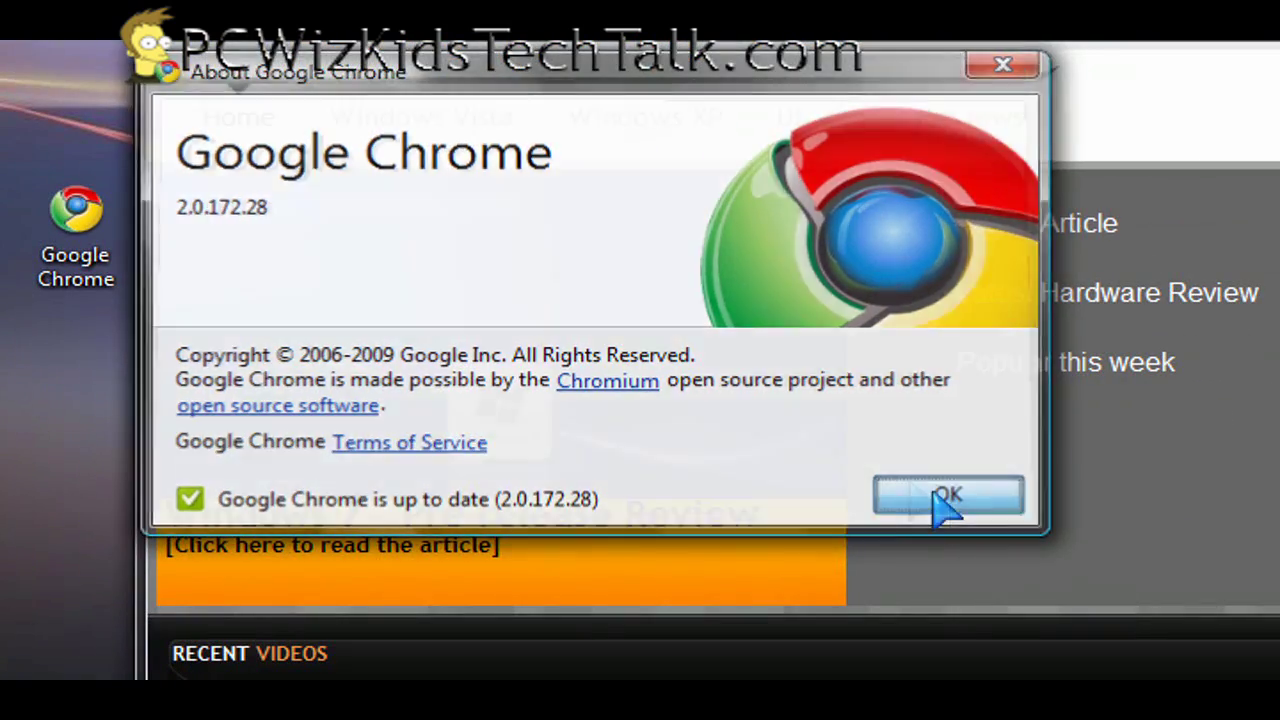
# Step: Dismiss the About box confirming version 2.0.172.28, then close Chrome completely
pyautogui.click(945, 497)
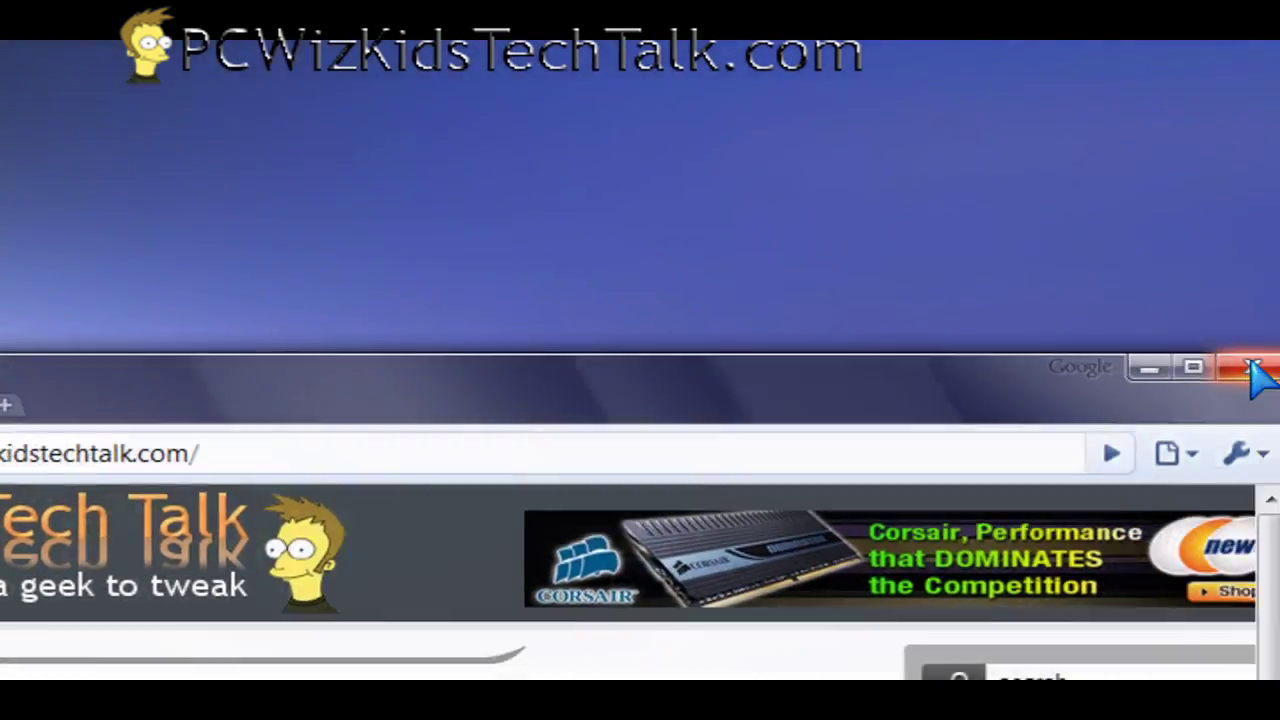
pyautogui.click(1252, 368)
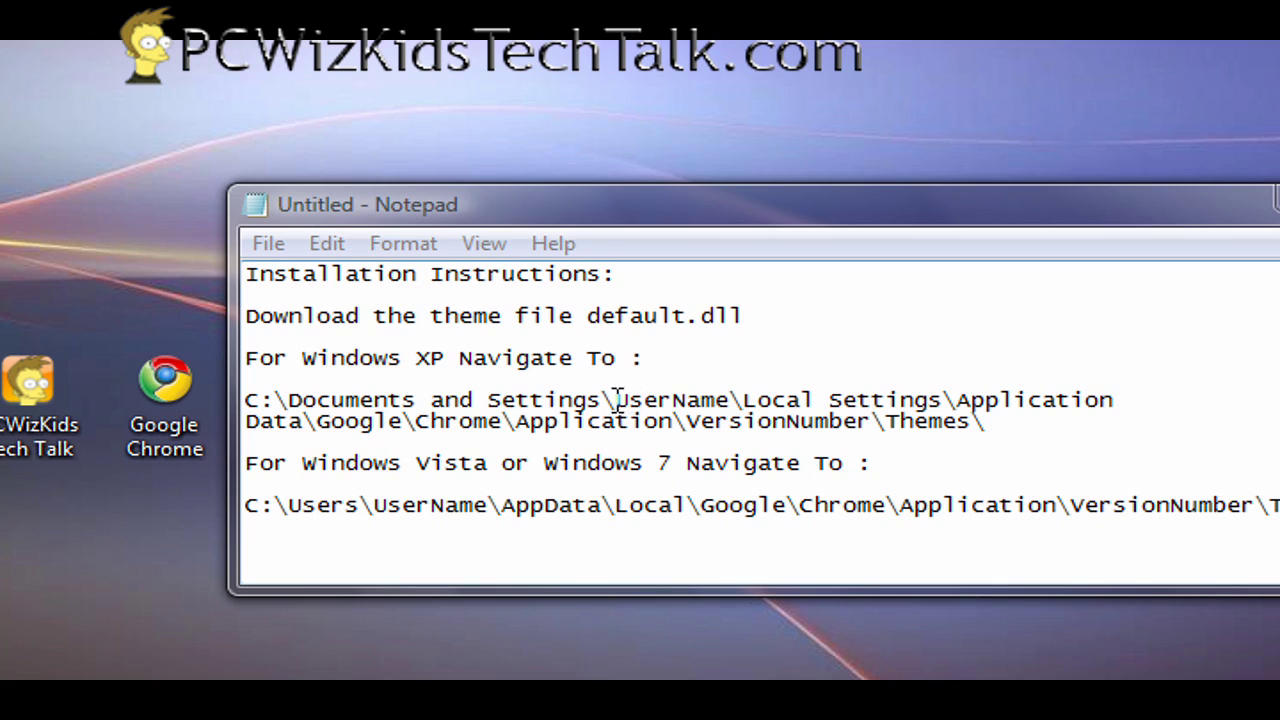
# Step: Highlight UserName, the Vista/7 heading and VersionNumber in the Notepad Themes folder paths
pyautogui.moveTo(615, 400); pyautogui.dragTo(815, 405)
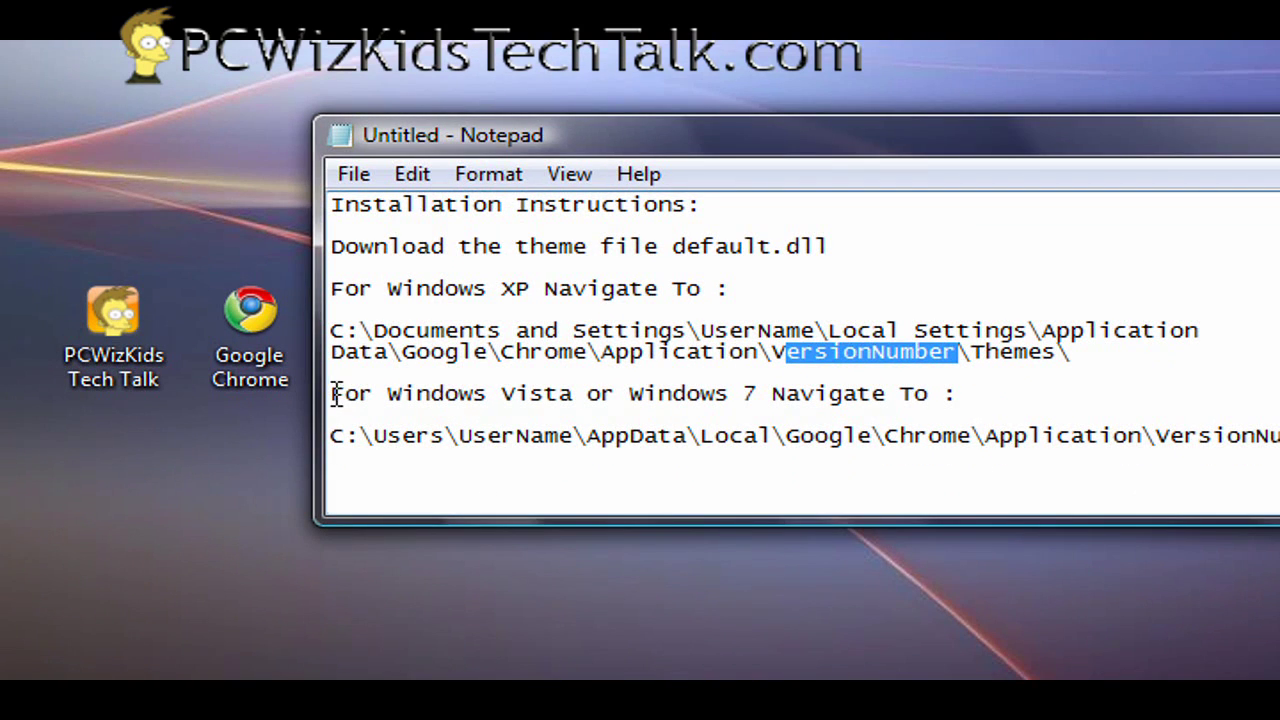
pyautogui.moveTo(336, 393); pyautogui.dragTo(763, 396)
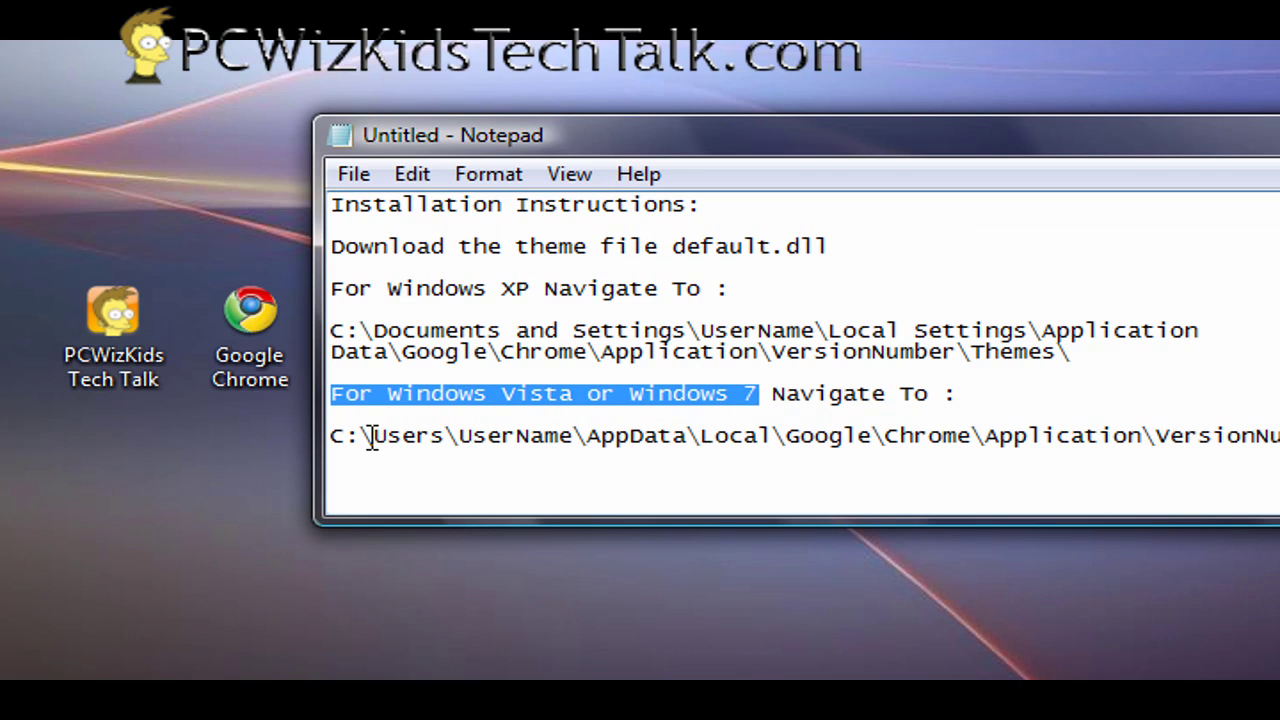
pyautogui.moveTo(467, 437); pyautogui.dragTo(565, 427)
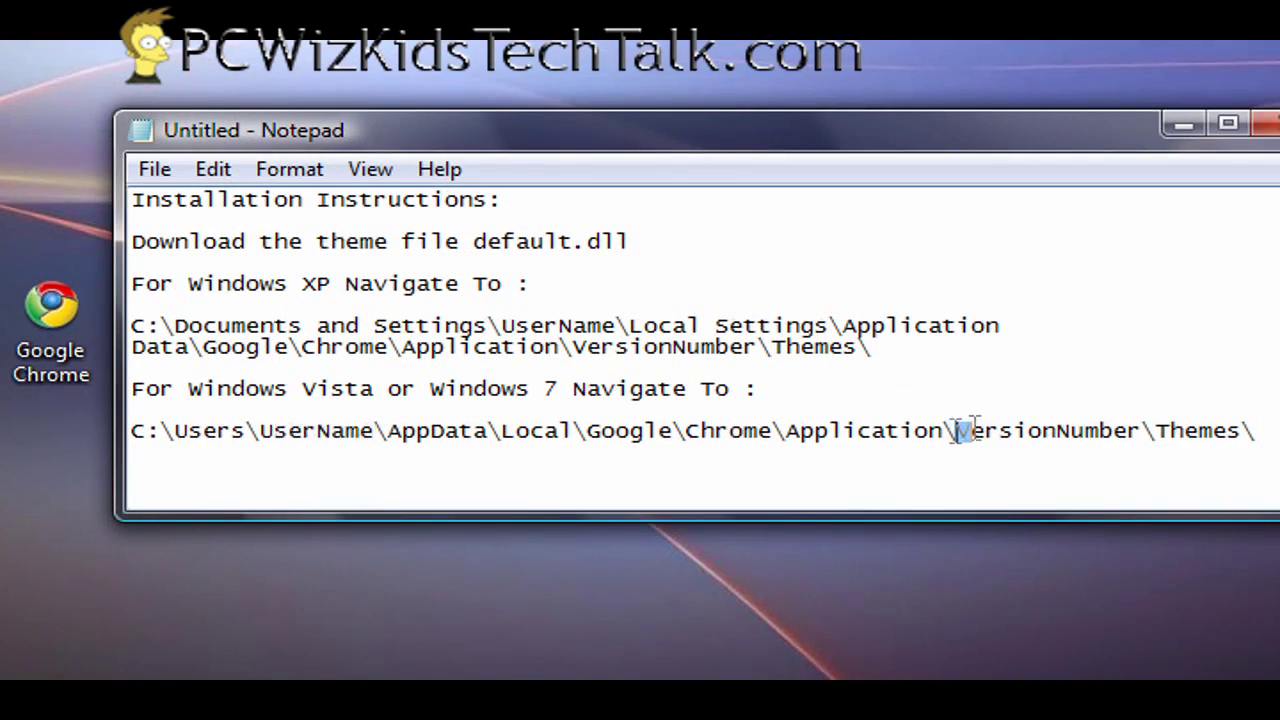
pyautogui.moveTo(786, 430); pyautogui.dragTo(968, 428)
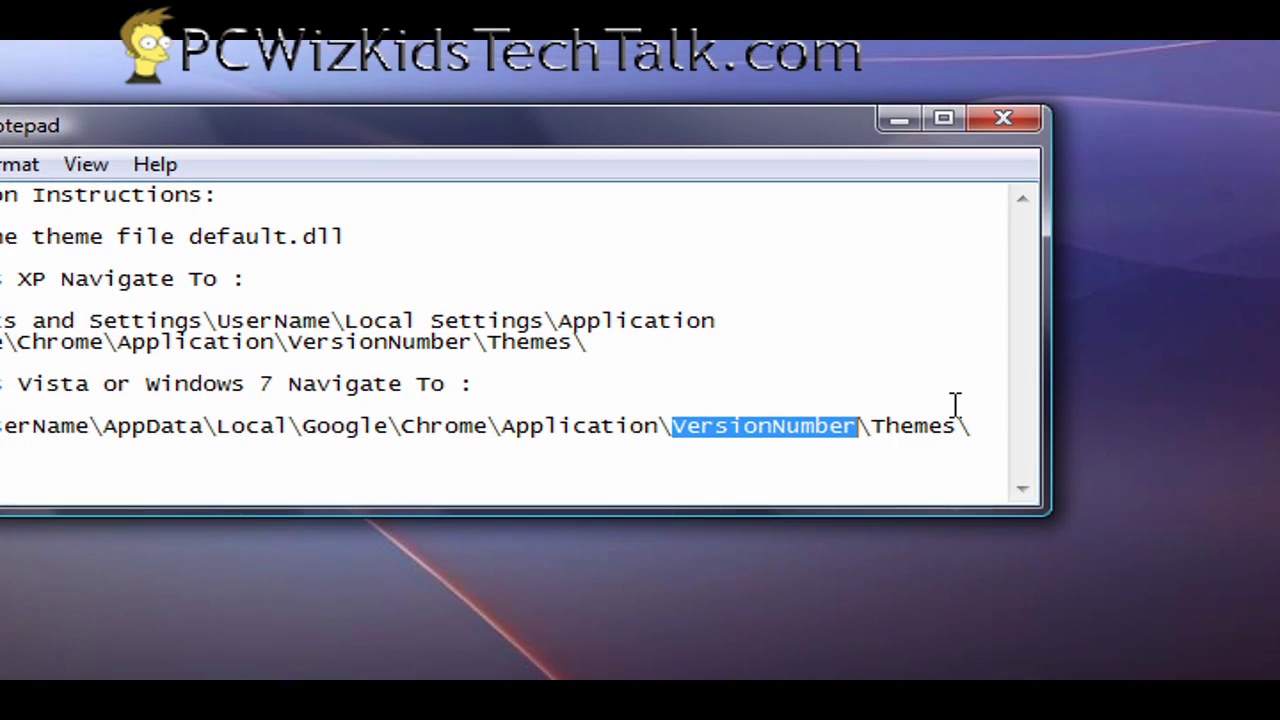
pyautogui.click(614, 362)
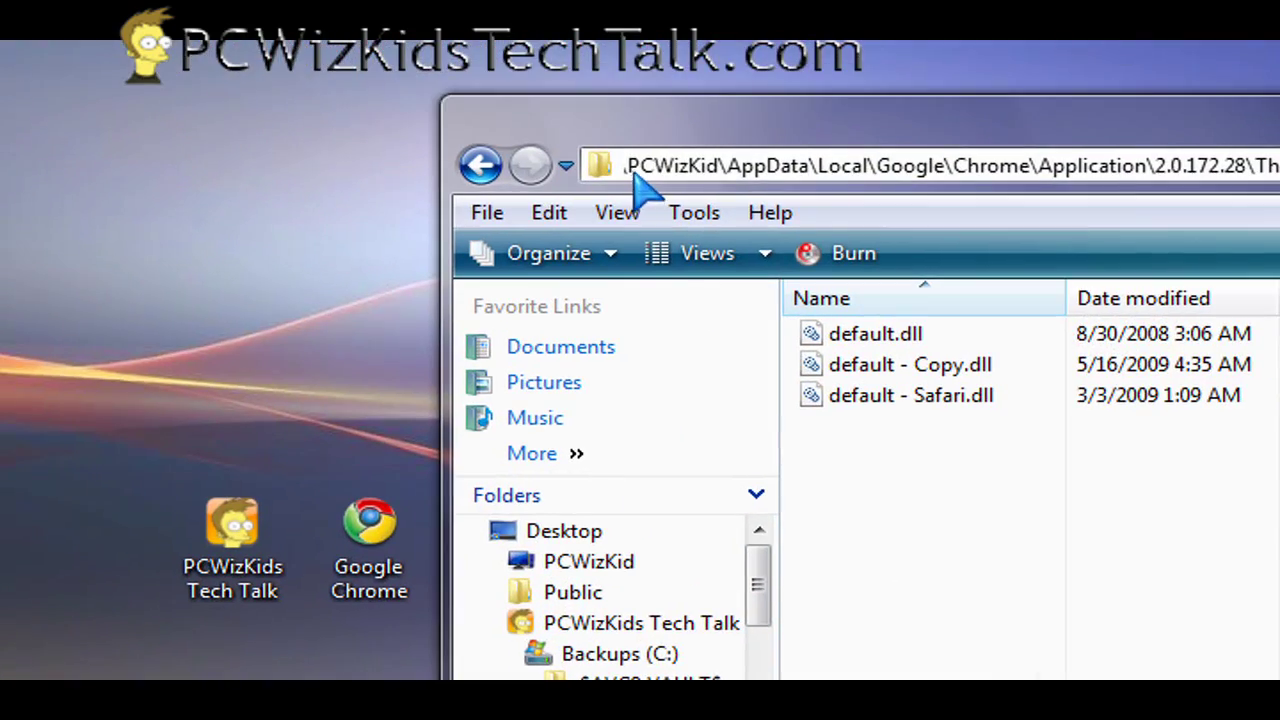
# Step: Highlight the C:\Users, user name and AppData-to-Application parts of the Explorer path
pyautogui.moveTo(627, 166); pyautogui.dragTo(611, 165)
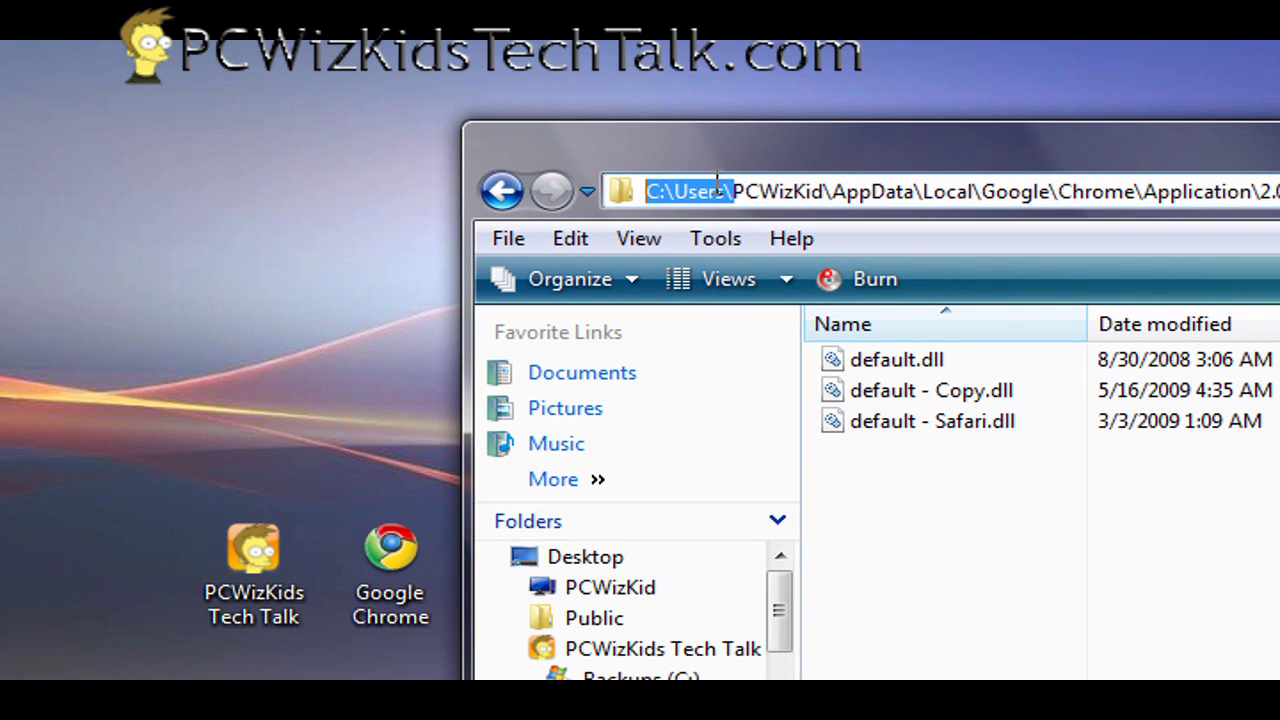
pyautogui.moveTo(733, 190); pyautogui.dragTo(826, 195)
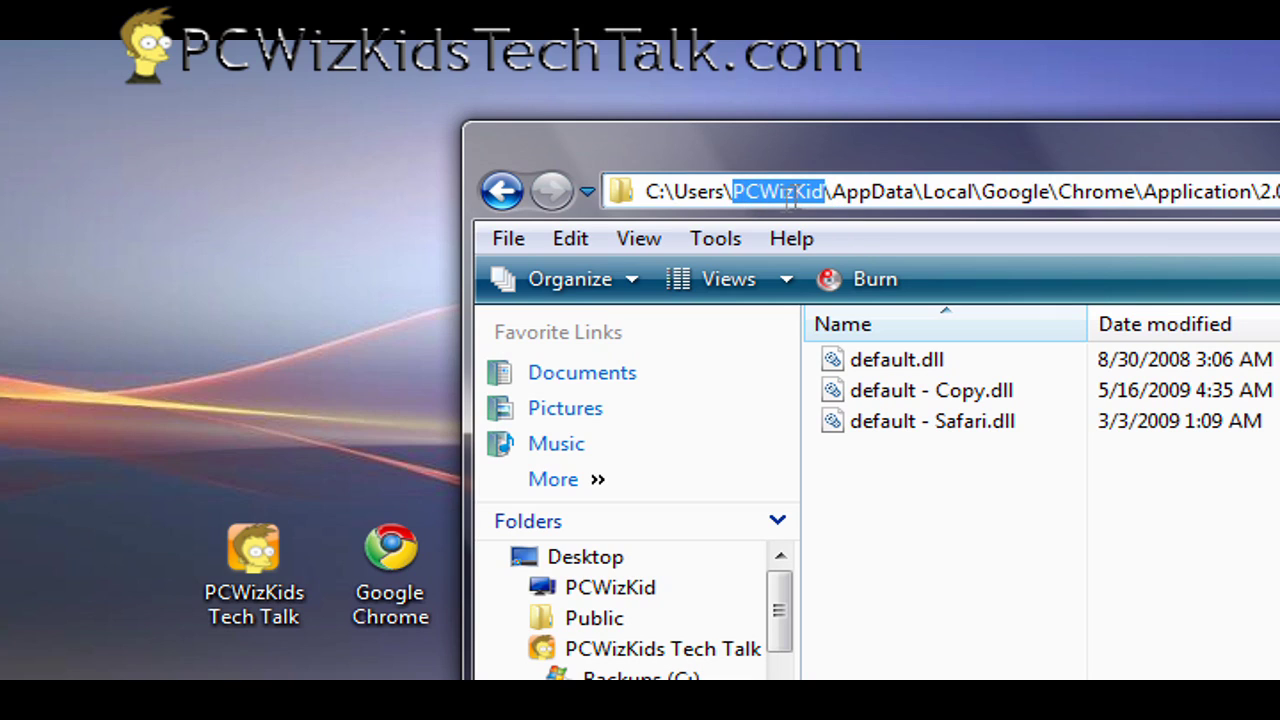
pyautogui.click(833, 192)
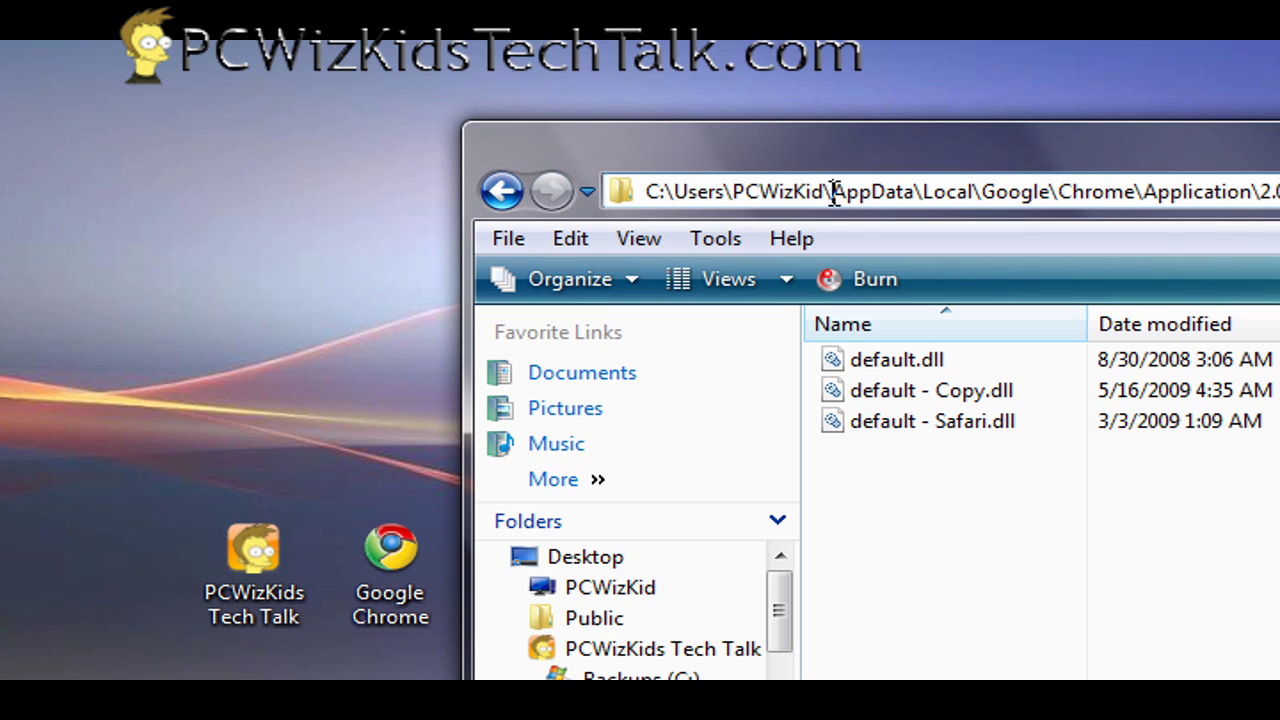
pyautogui.moveTo(838, 192); pyautogui.dragTo(950, 360)
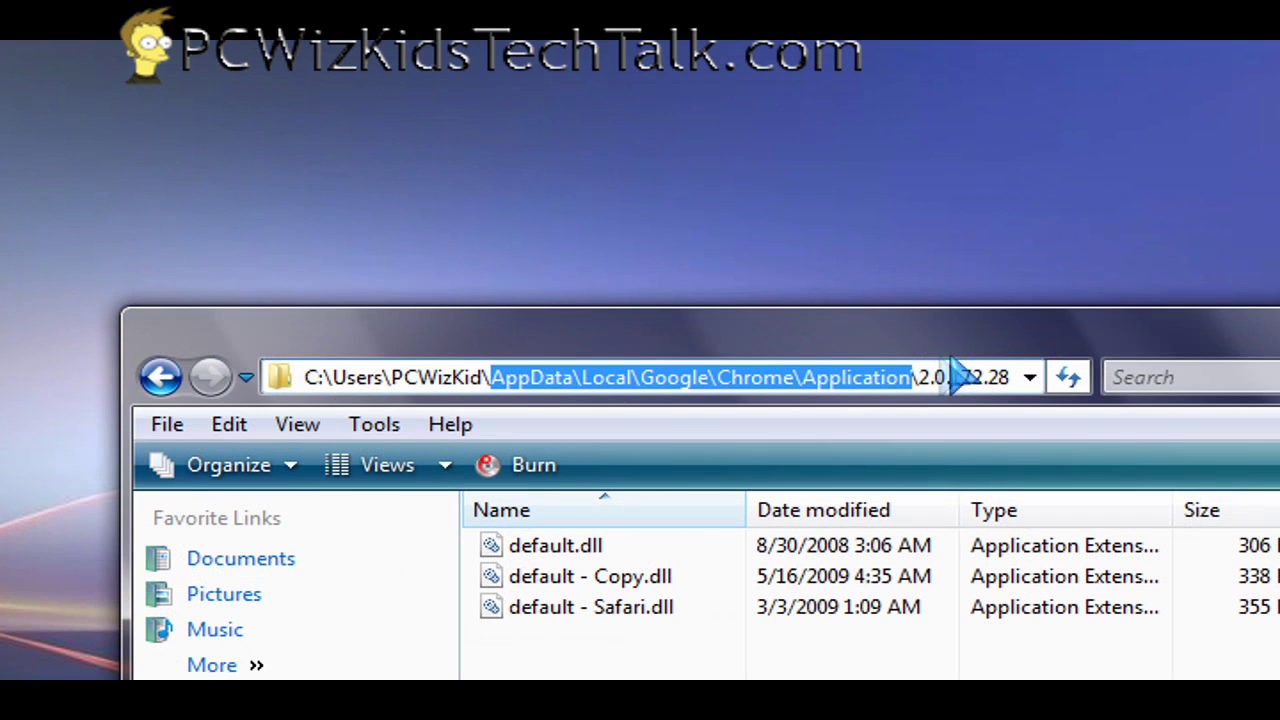
pyautogui.click(920, 379)
# Step: Delete '2.0.172.28\Themes' from the path to go up to Chrome's Application folder
pyautogui.moveTo(920, 381); pyautogui.dragTo(1045, 393)
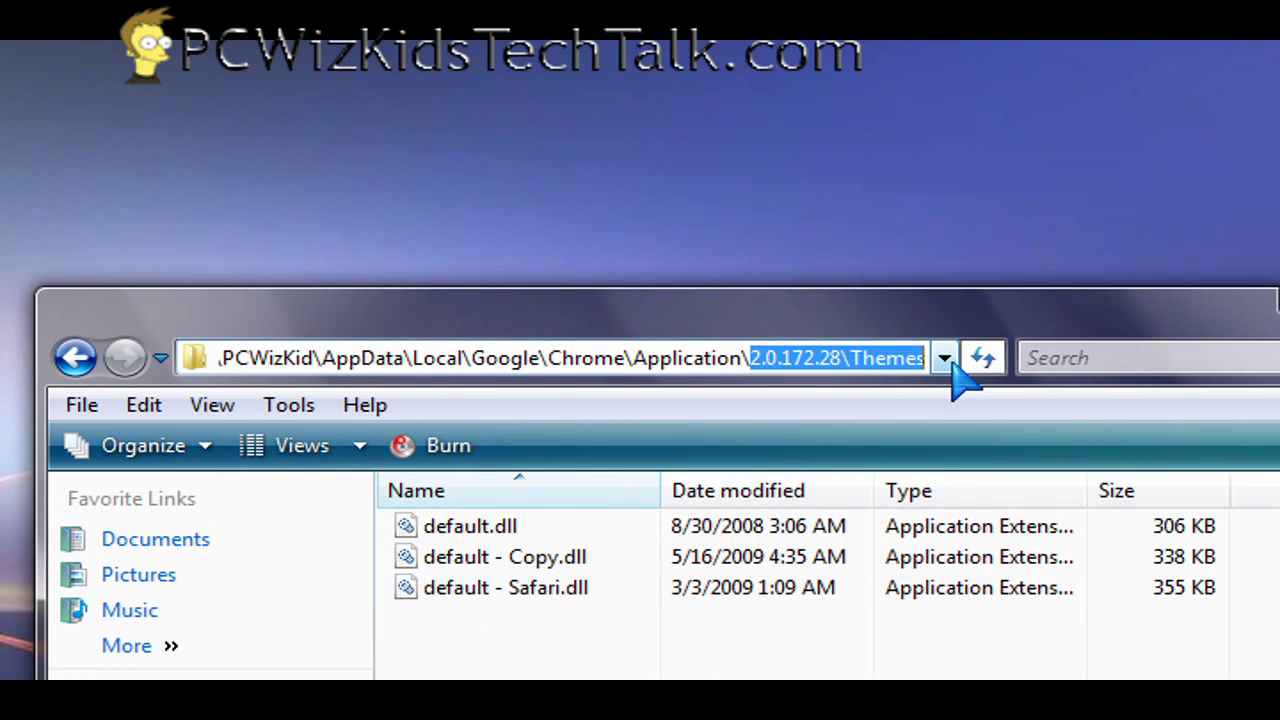
pyautogui.press('BackSpace')
pyautogui.click(960, 365)
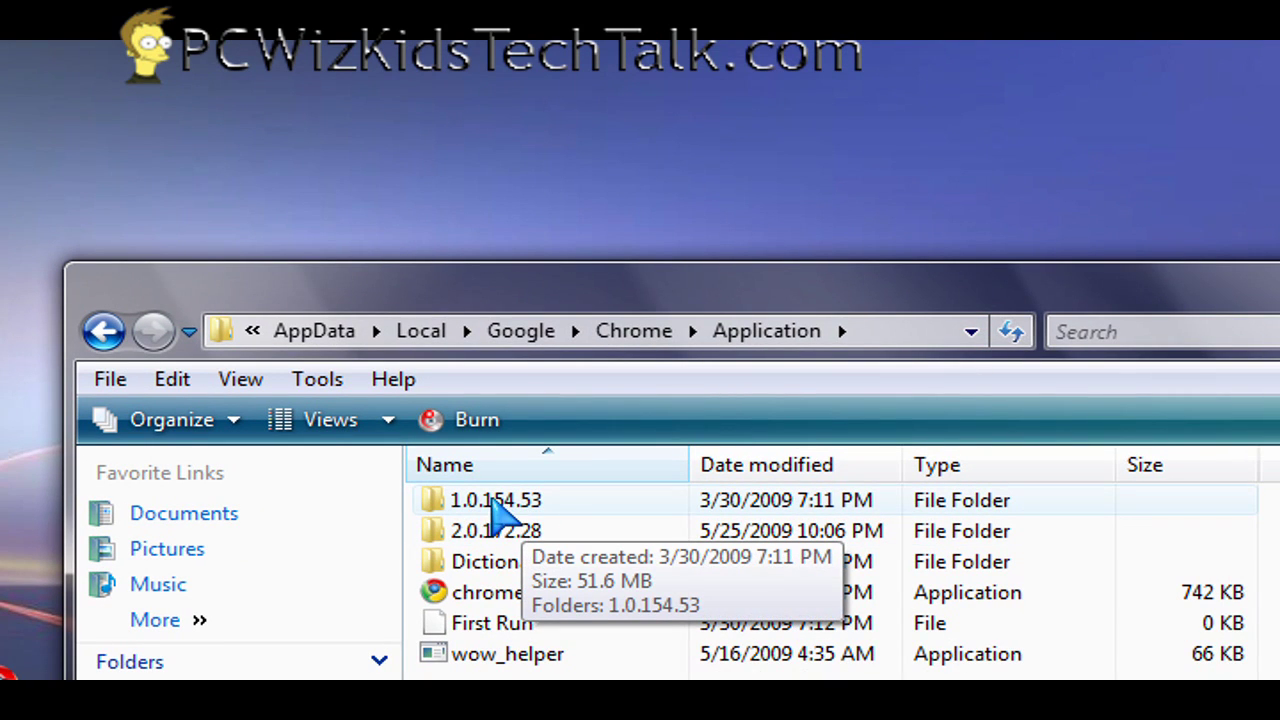
# Step: Open the Themes folder inside the 2.0.172.28 version folder and select default.dll
pyautogui.click(492, 503)
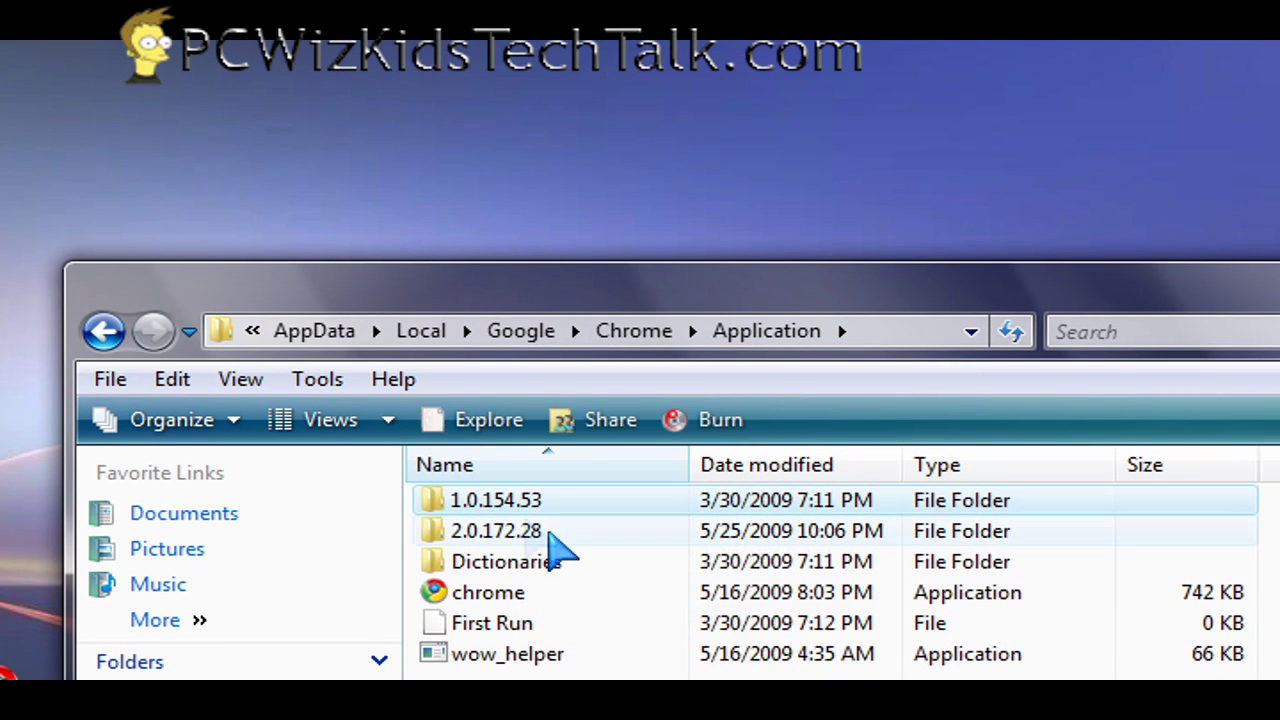
pyautogui.click(540, 528)
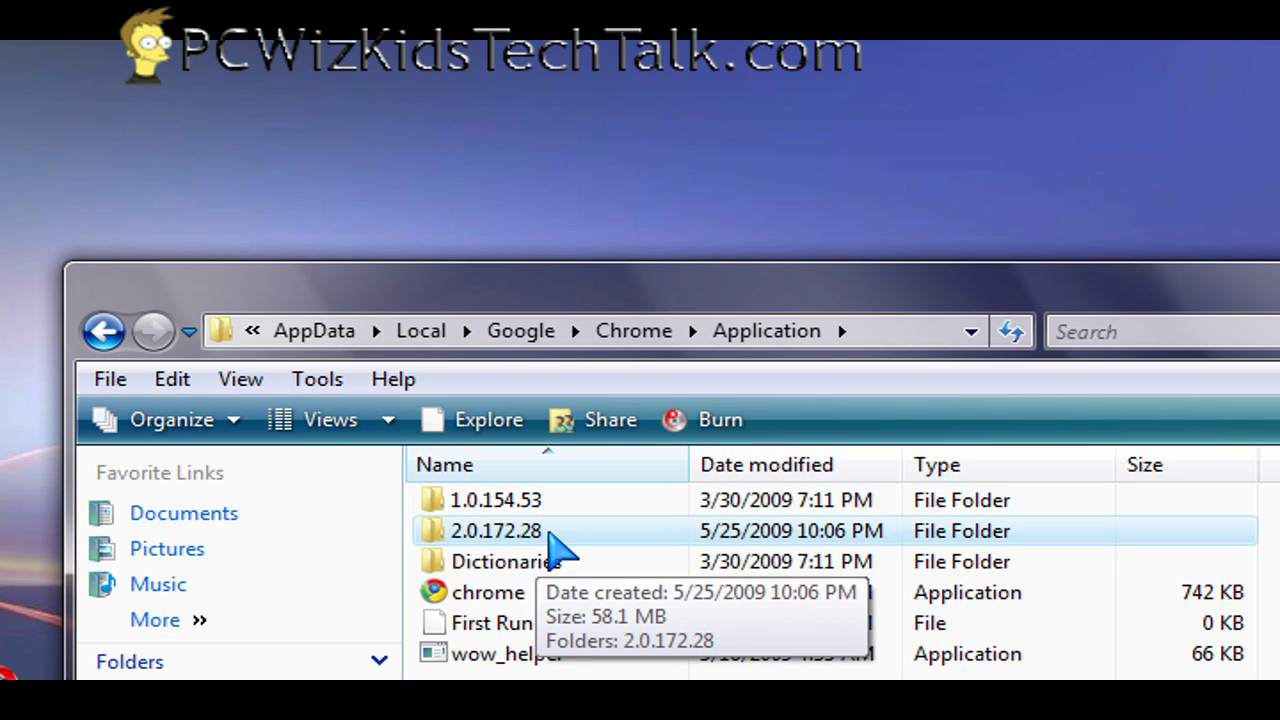
pyautogui.doubleClick(490, 542)
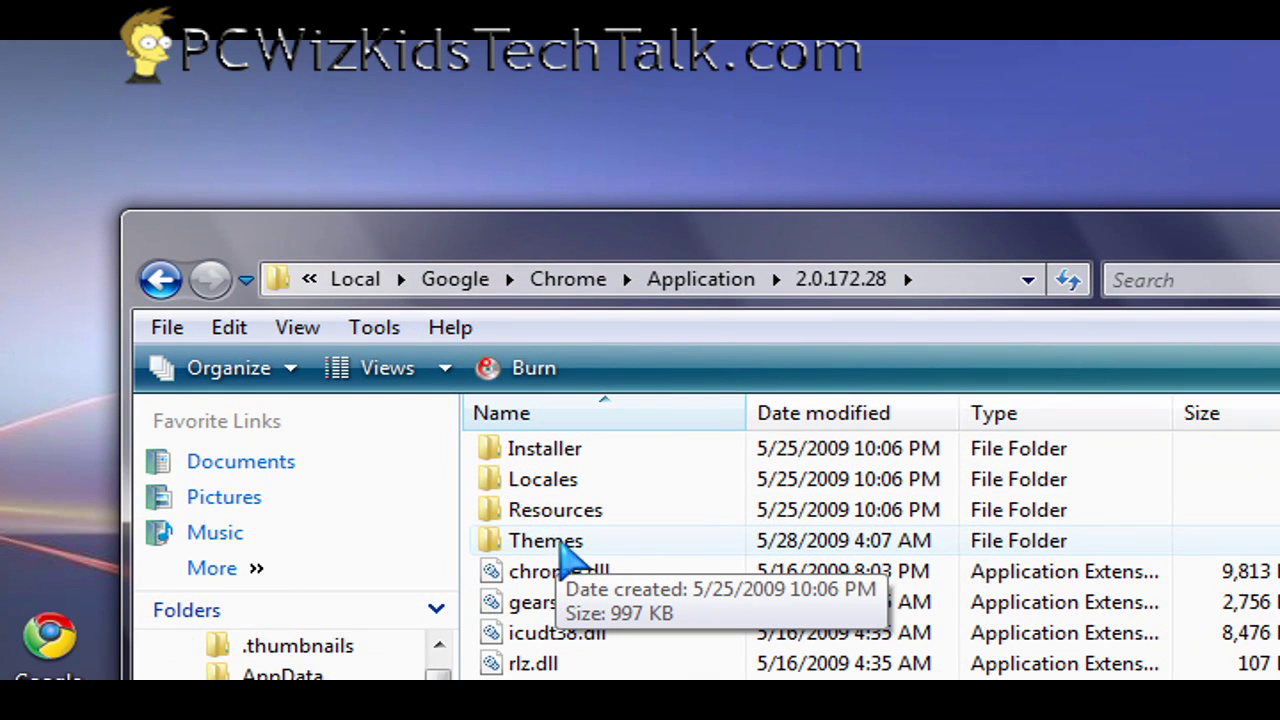
pyautogui.doubleClick(560, 545)
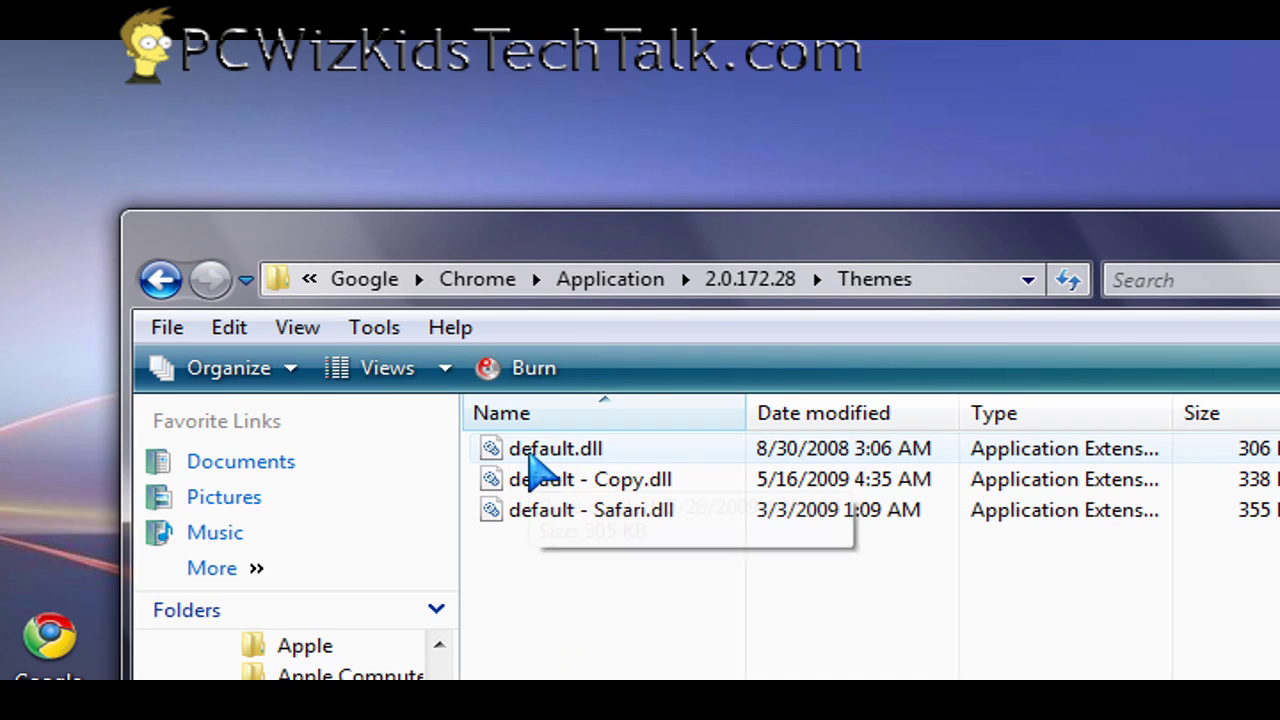
pyautogui.click(552, 452)
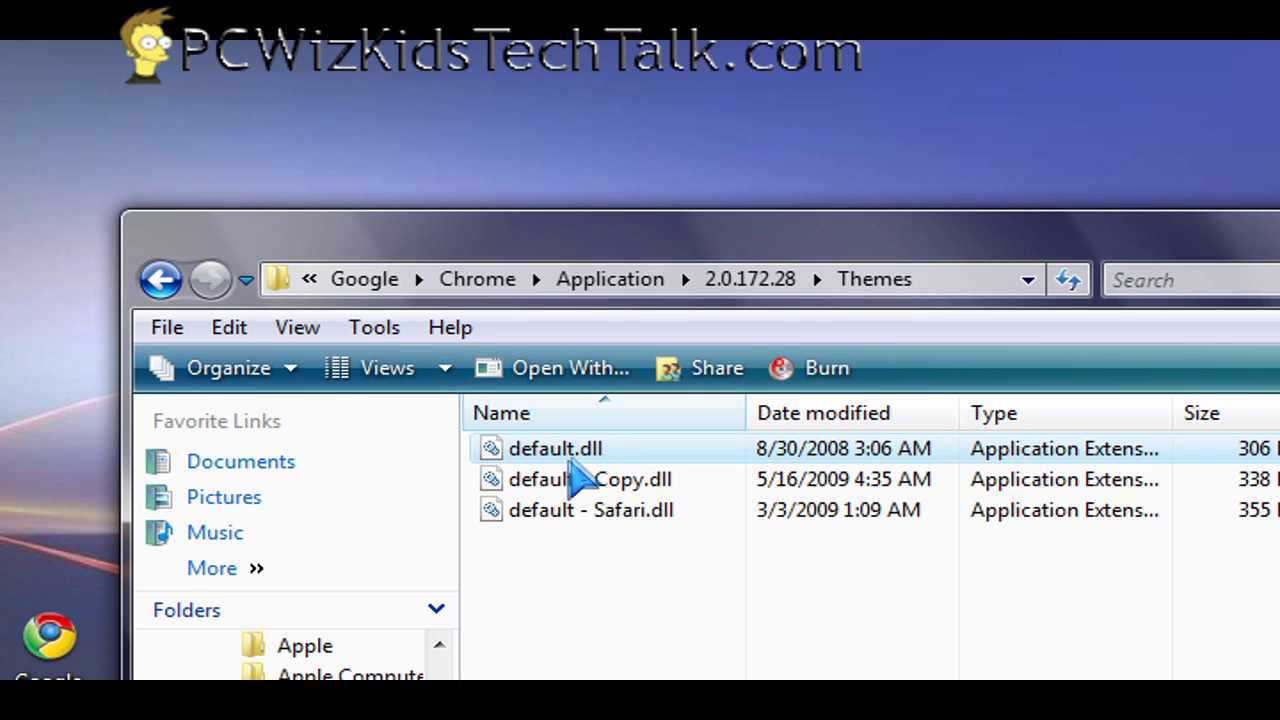
pyautogui.moveTo(591, 510)
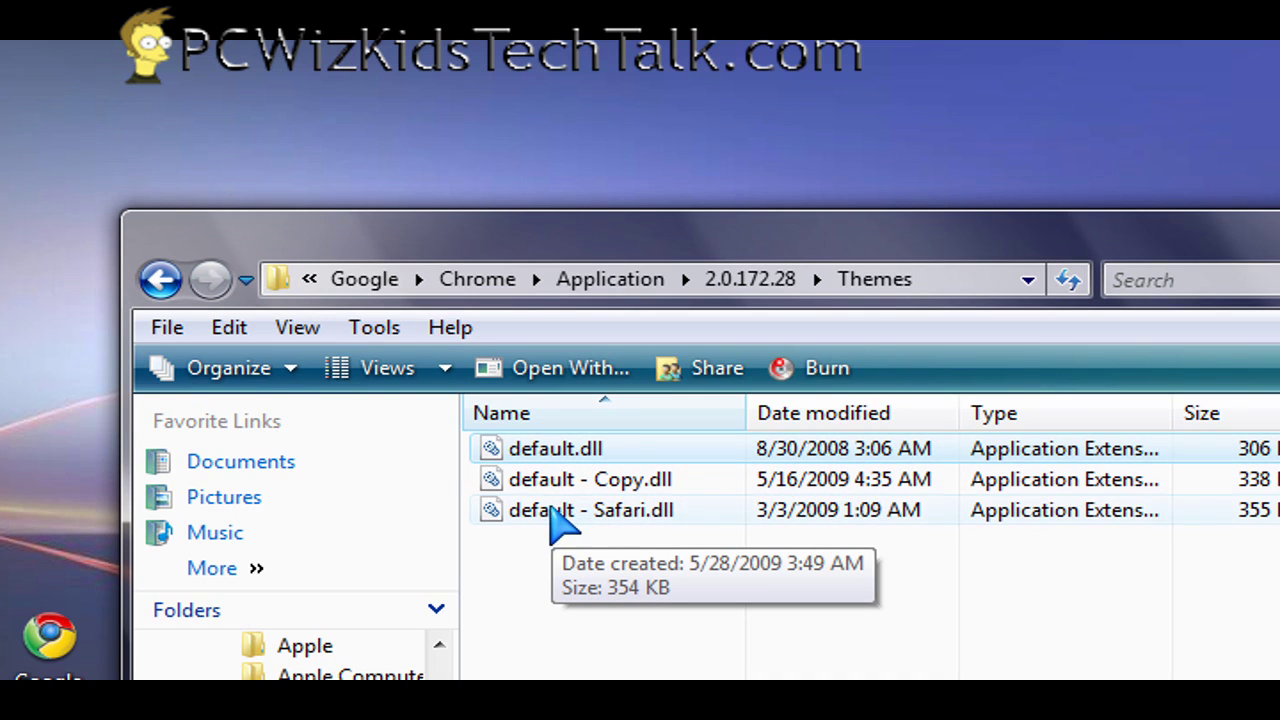
# Step: Permanently delete the original default.dll from the Themes folder
pyautogui.click(550, 447)
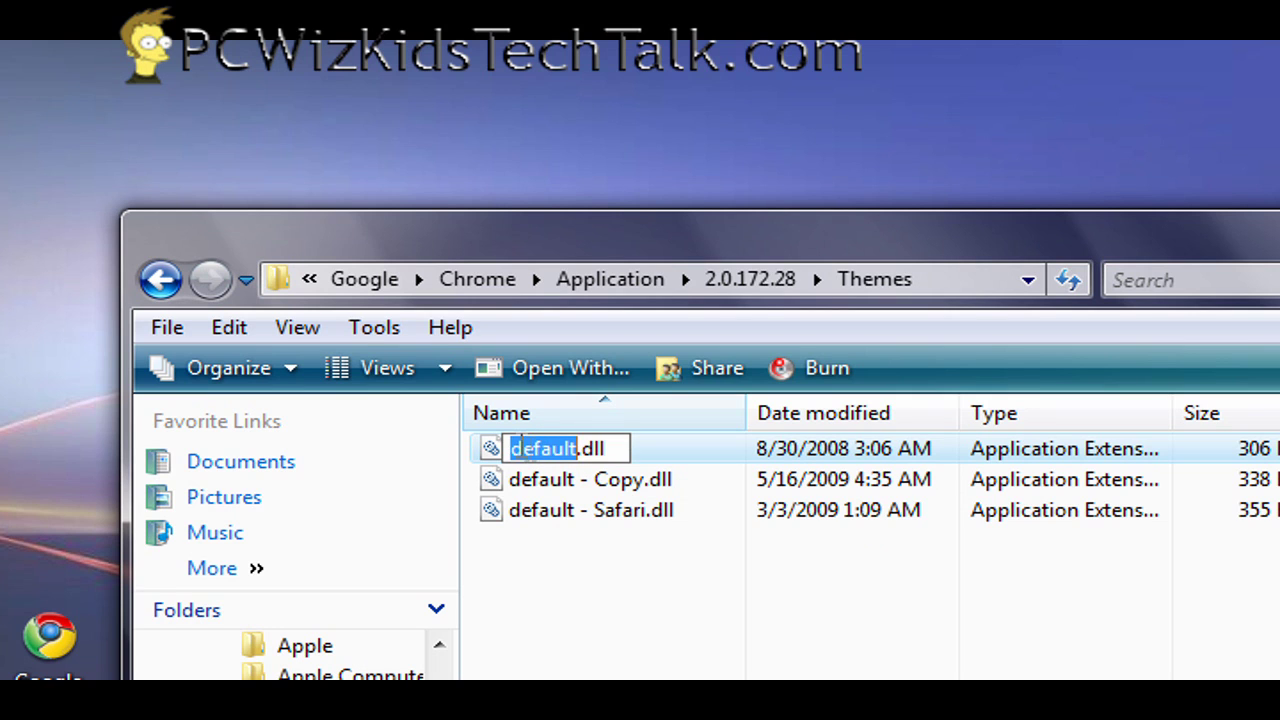
pyautogui.press('Escape')
pyautogui.hotkey('shift', 'Delete')
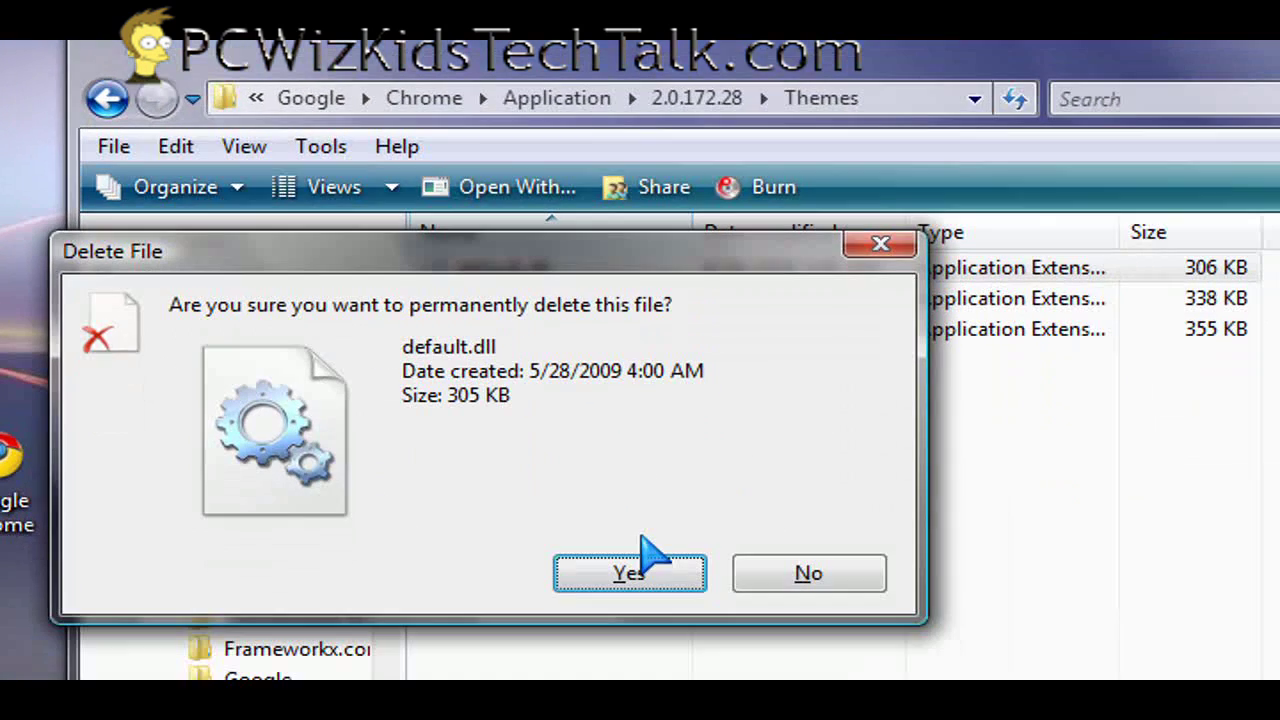
pyautogui.click(648, 550)
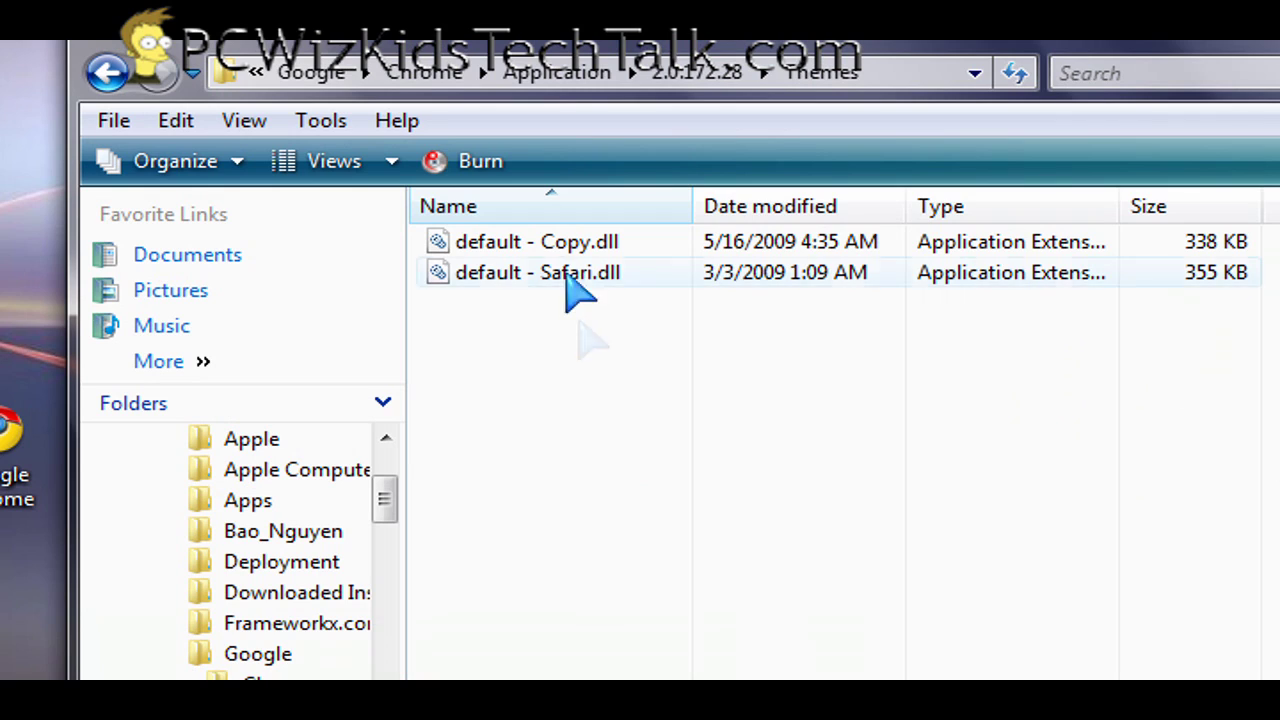
# Step: Rename 'default - Safari.dll' to default.dll
pyautogui.click(562, 278)
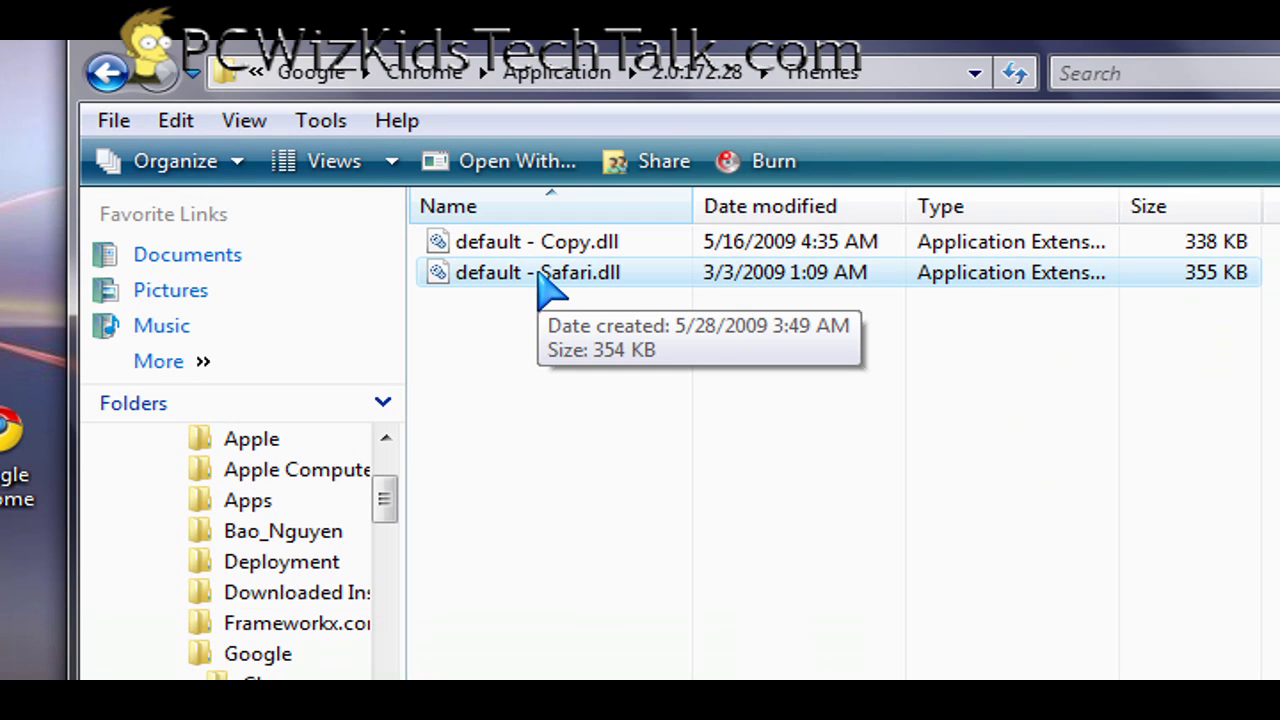
pyautogui.click(540, 282)
pyautogui.click(530, 273)
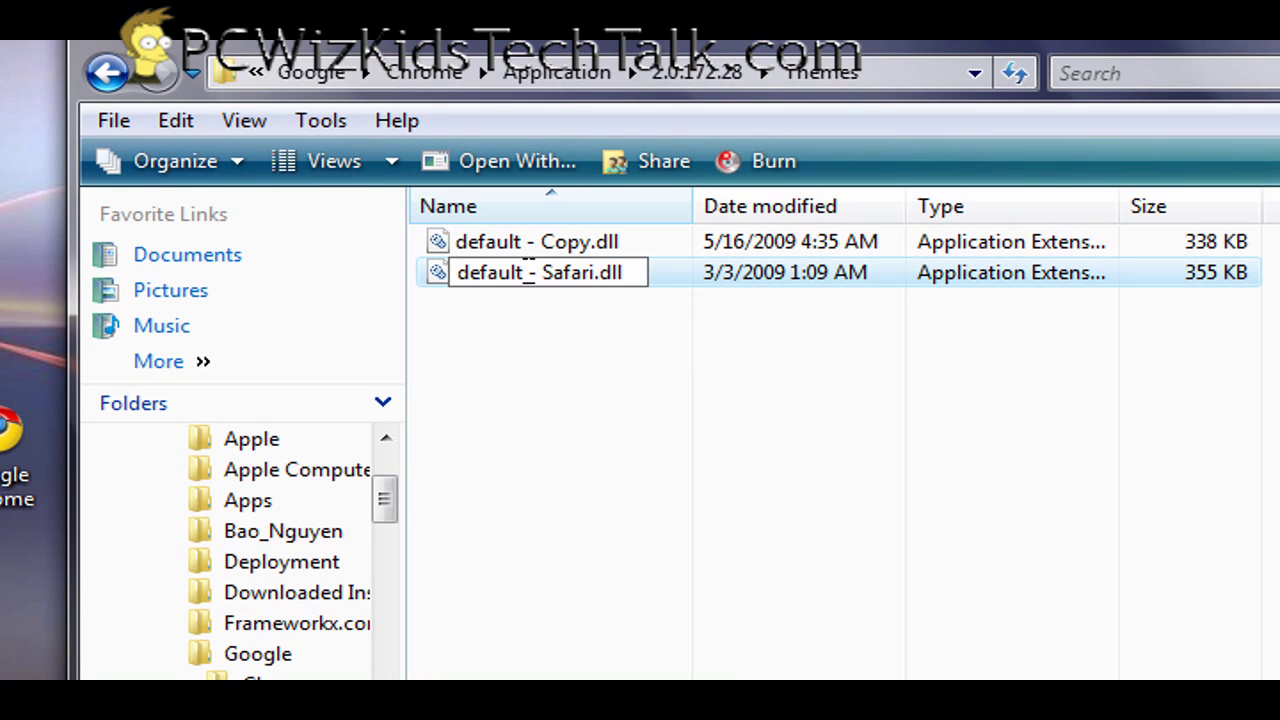
pyautogui.press('BackSpace')
pyautogui.press('BackSpace')
pyautogui.press('Delete')
pyautogui.press('Delete')
pyautogui.press('Delete')
pyautogui.press('Delete')
pyautogui.press('Delete')
pyautogui.press('Delete')
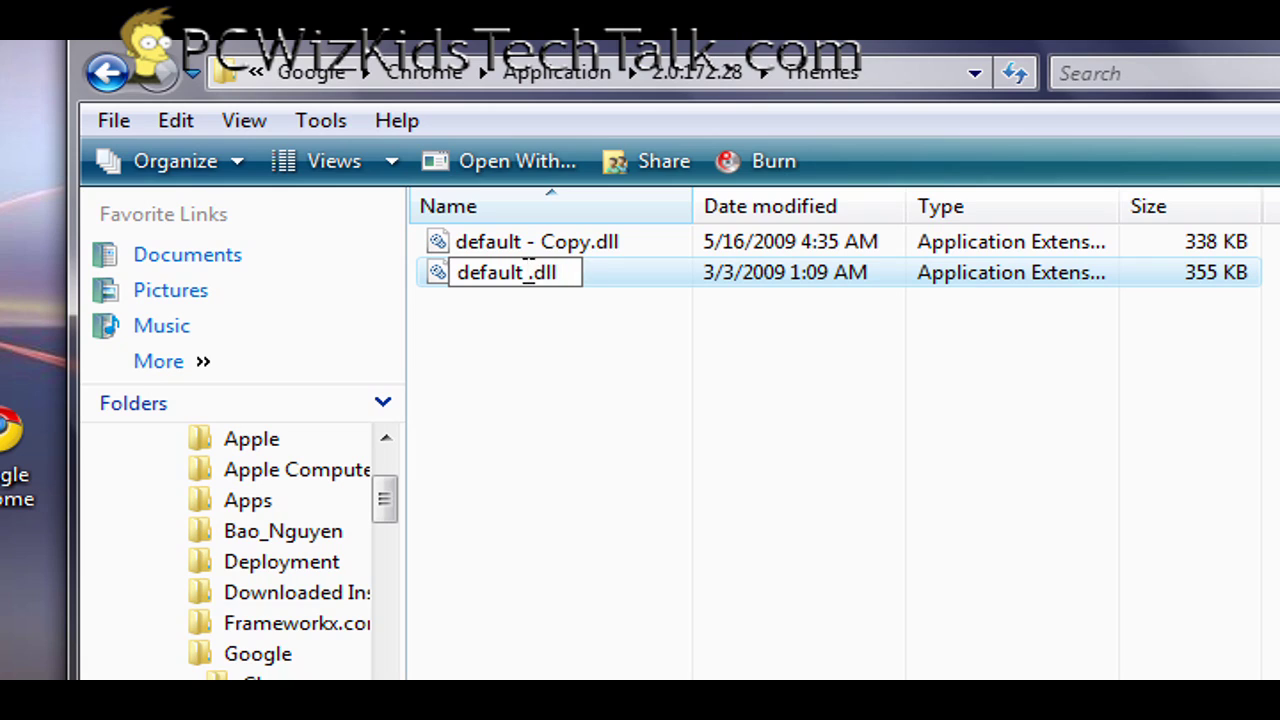
pyautogui.click(563, 333)
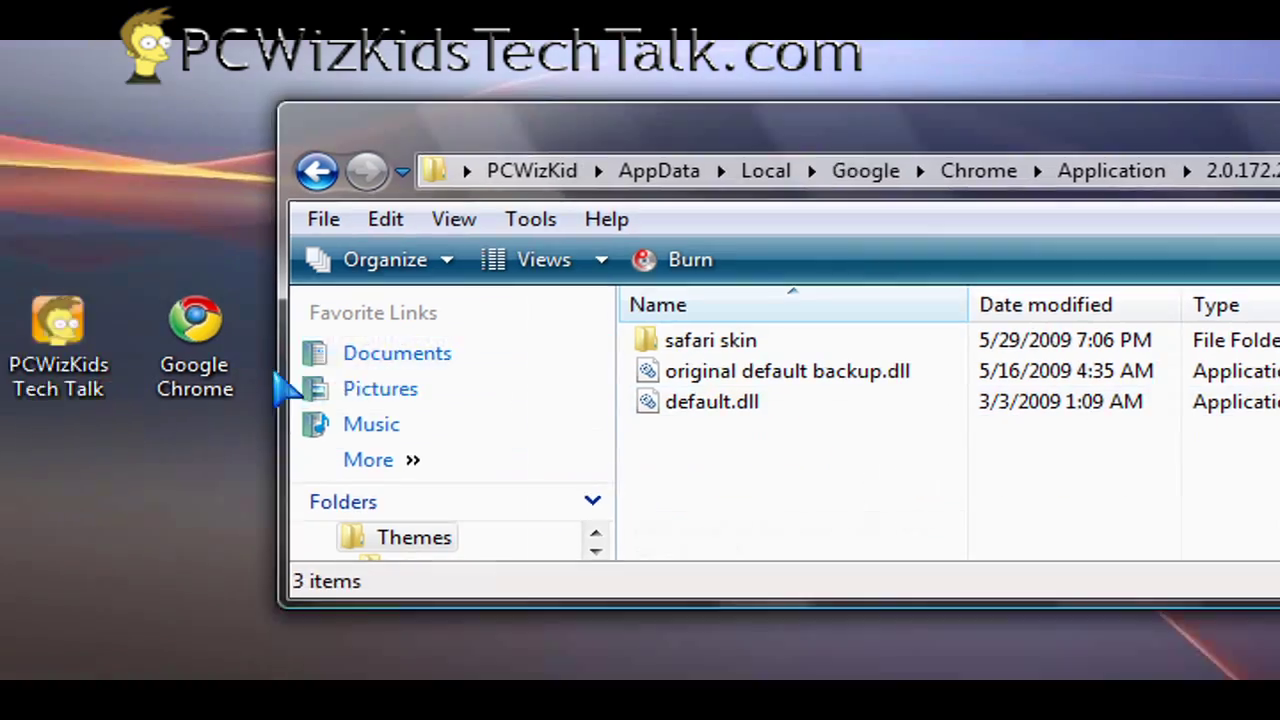
# Step: Relaunch Chrome from the desktop icon with the Safari theme and add a second new tab
pyautogui.doubleClick(338, 366)
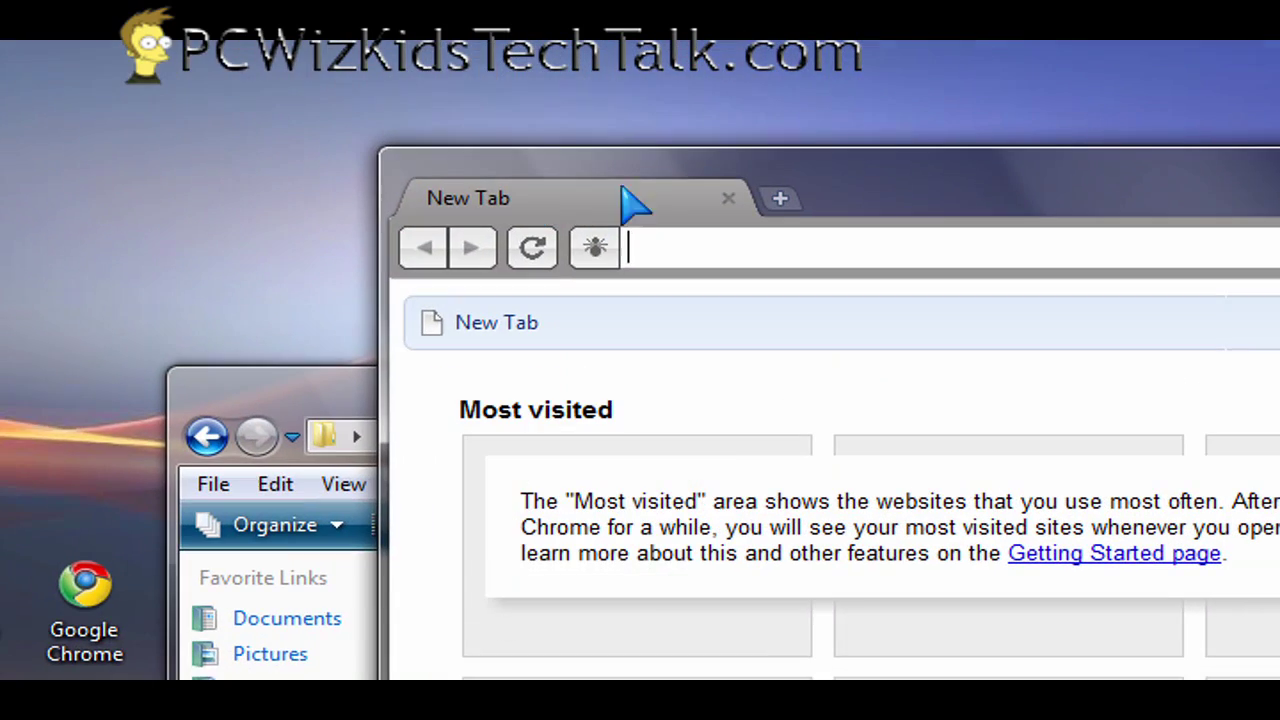
pyautogui.click(786, 198)
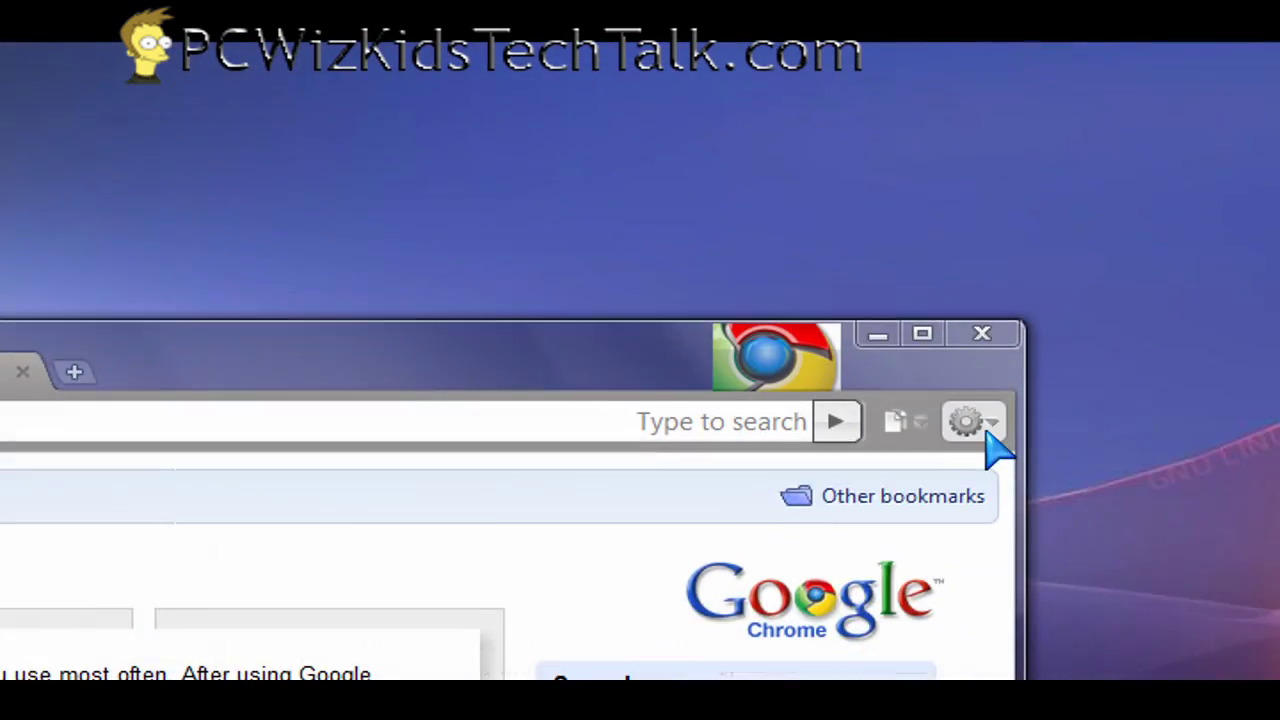
pyautogui.click(979, 440)
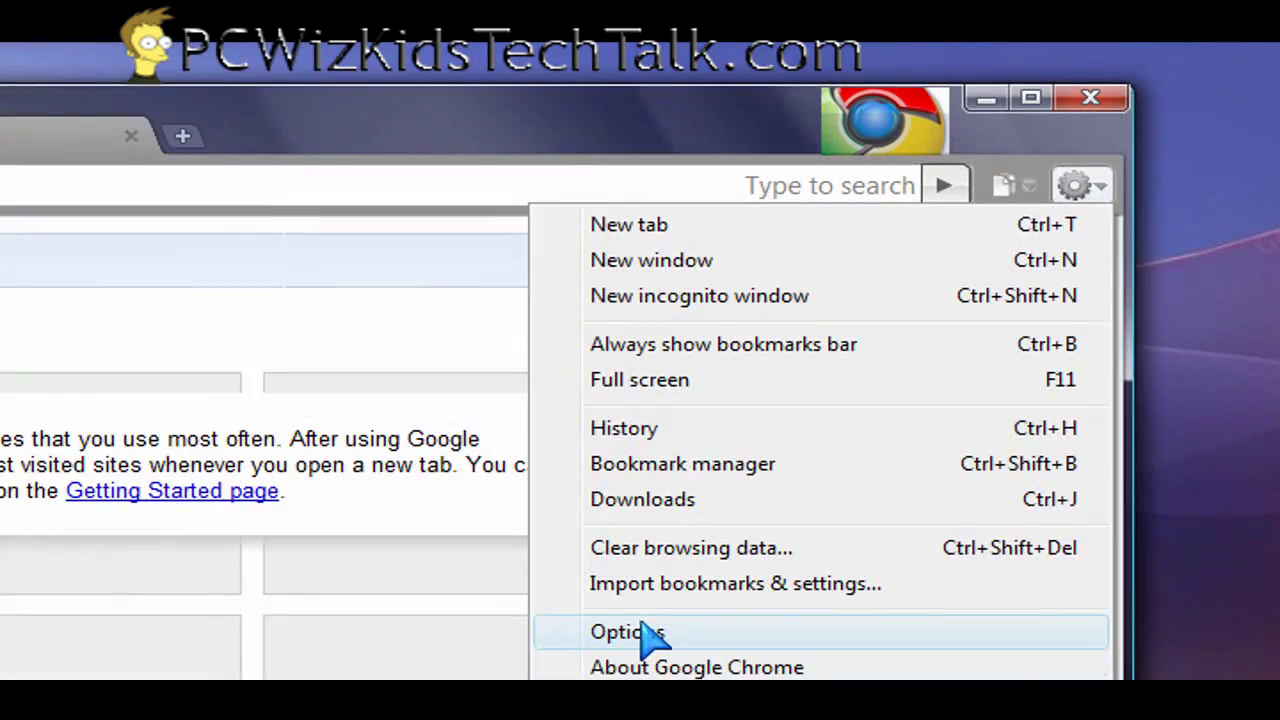
pyautogui.click(640, 632)
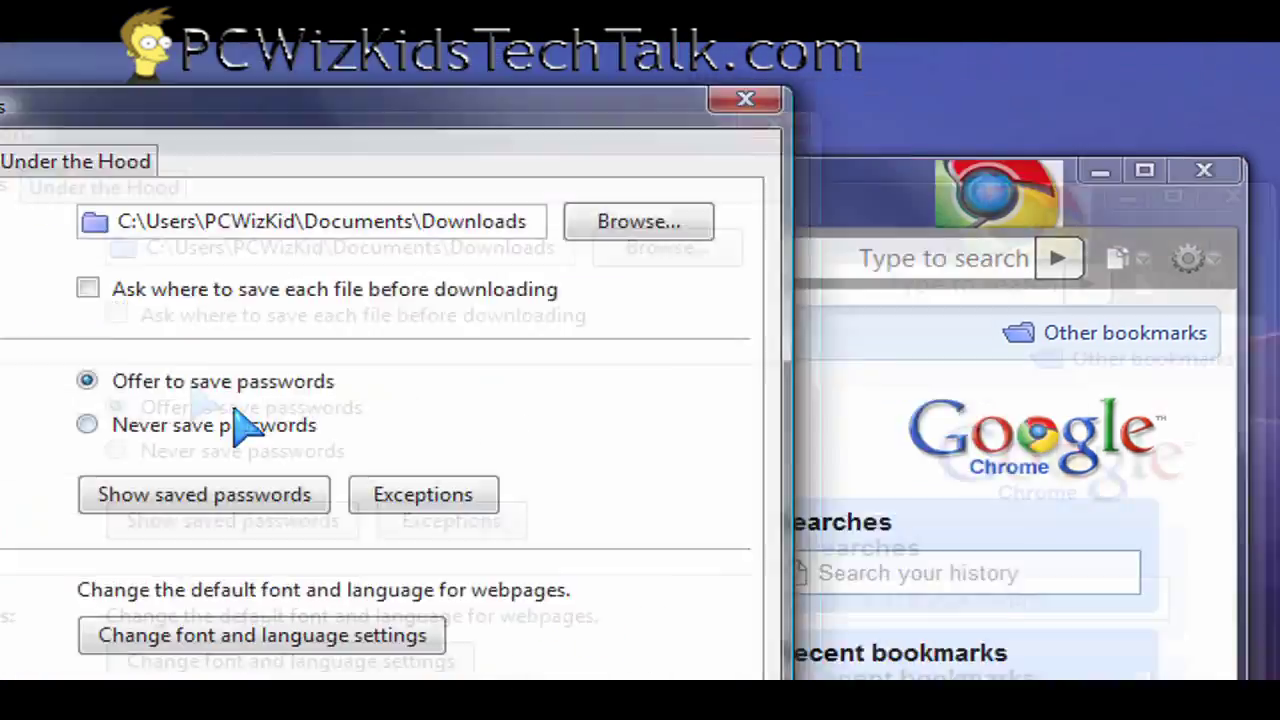